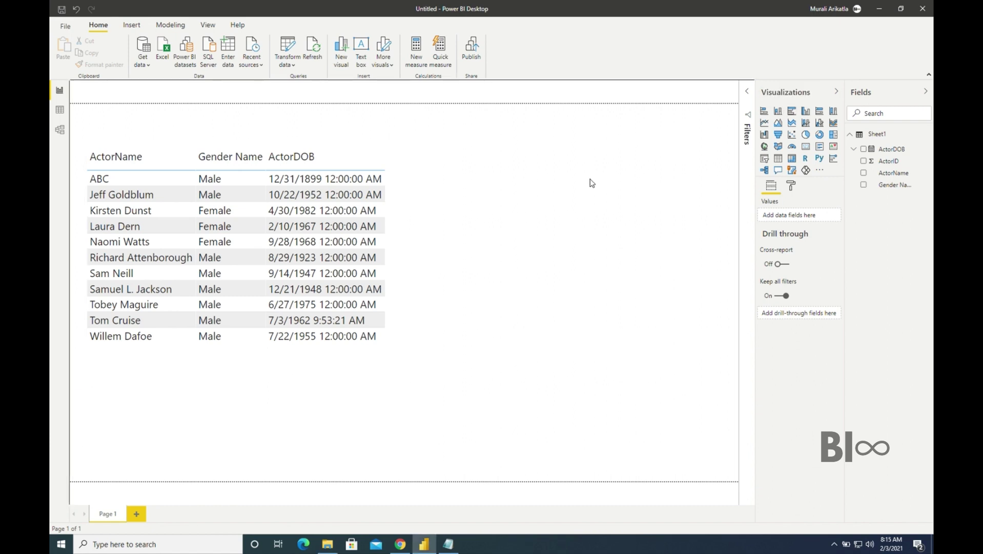
# On Local Disk (C:), create a folder named Movies and drag Actors.xlsx into it
pyautogui.click(327, 546)
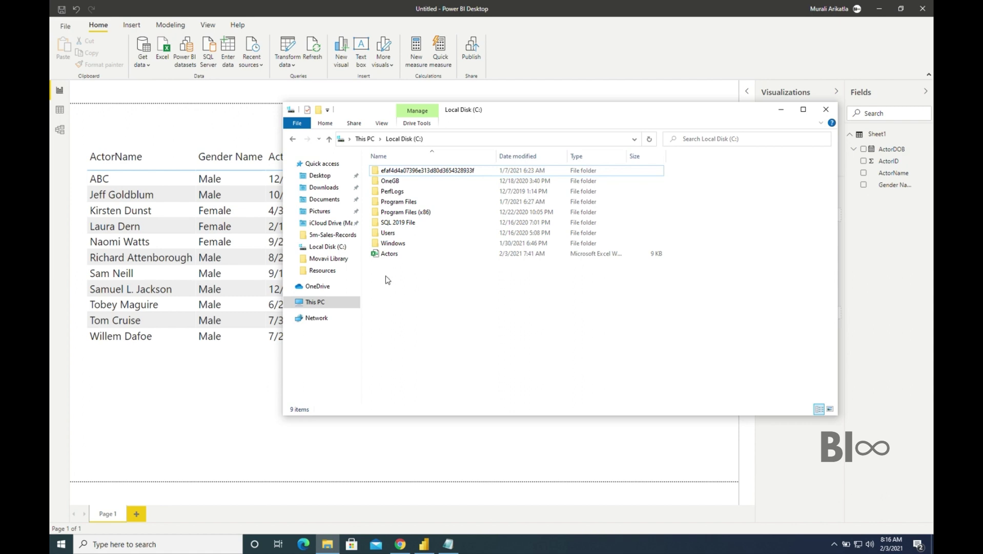
pyautogui.rightClick(400, 303)
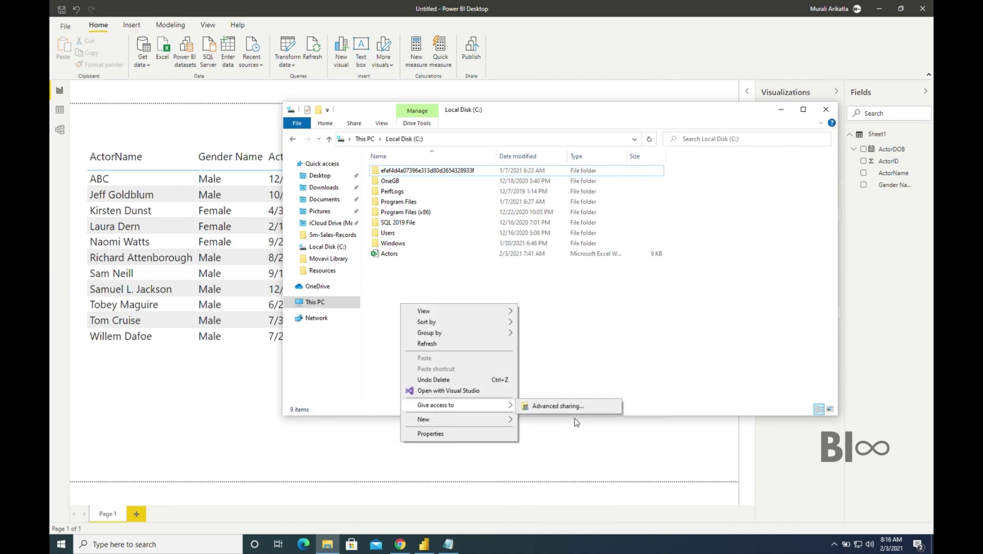
pyautogui.moveTo(486, 423)
pyautogui.click(544, 420)
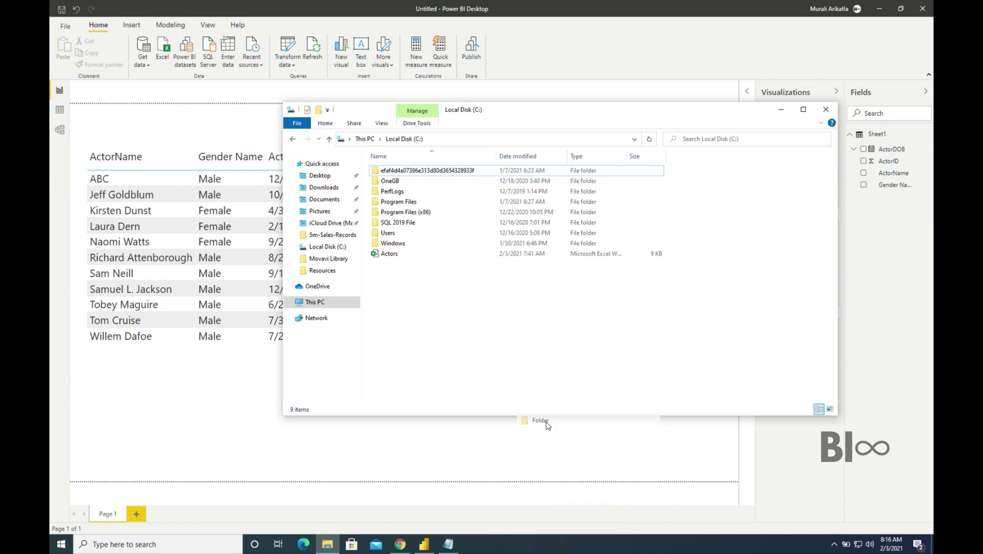
pyautogui.write('Movies')
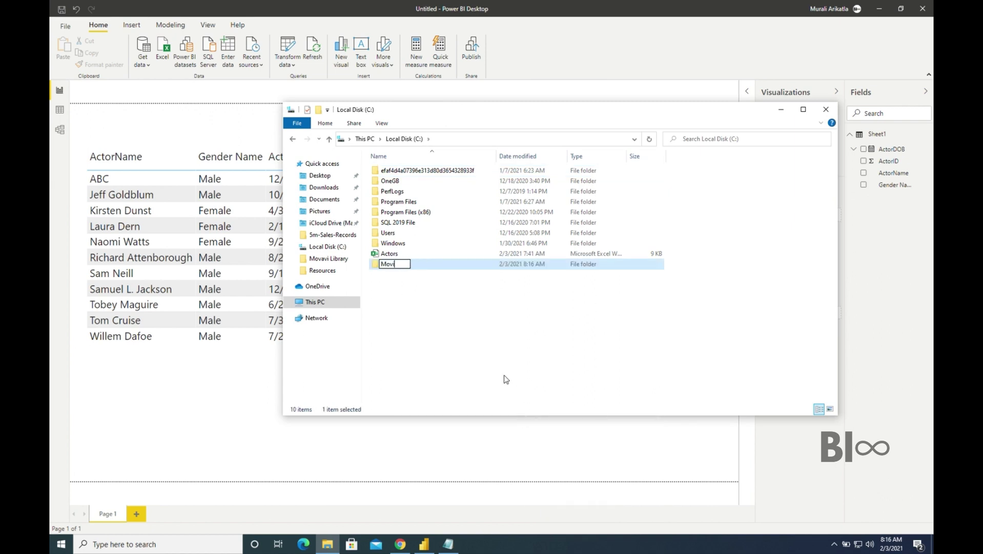
pyautogui.click(495, 326)
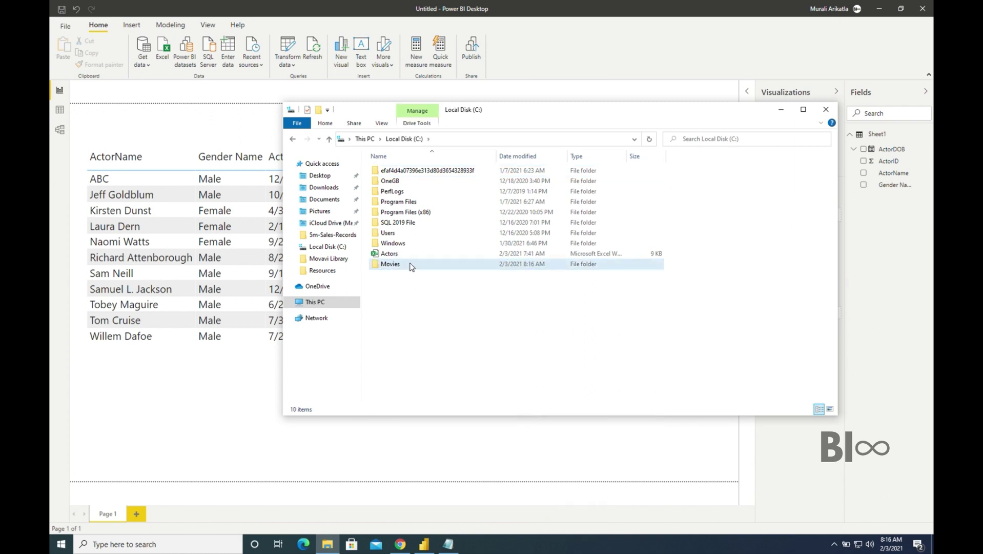
pyautogui.moveTo(390, 254); pyautogui.dragTo(411, 264)
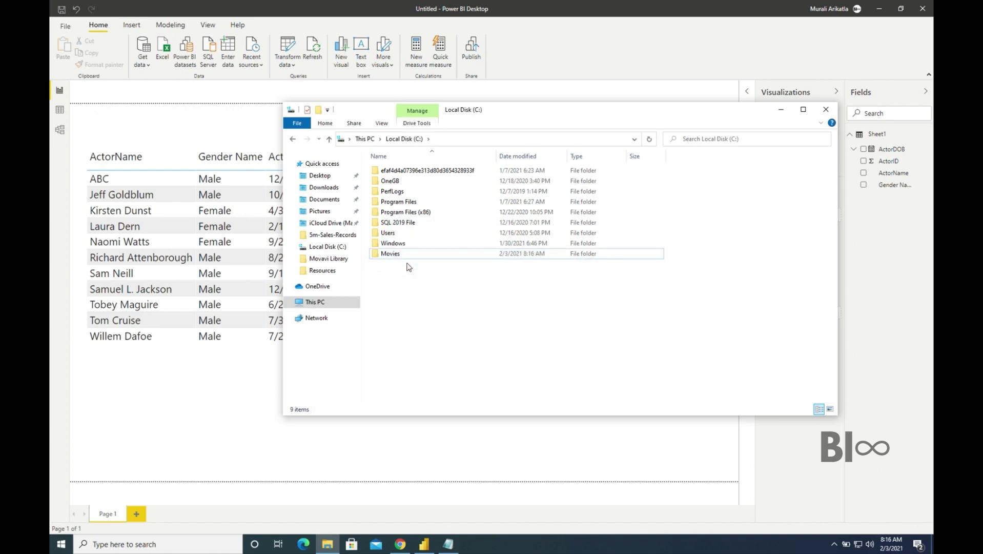
# Return to Power BI and start a new Folder connection from Get data > More
pyautogui.click(779, 112)
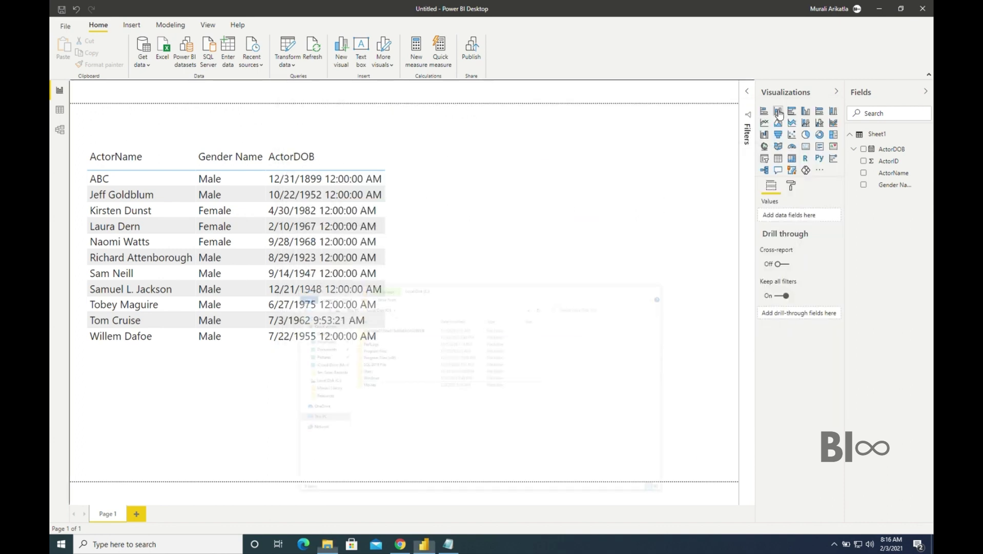
pyautogui.click(143, 62)
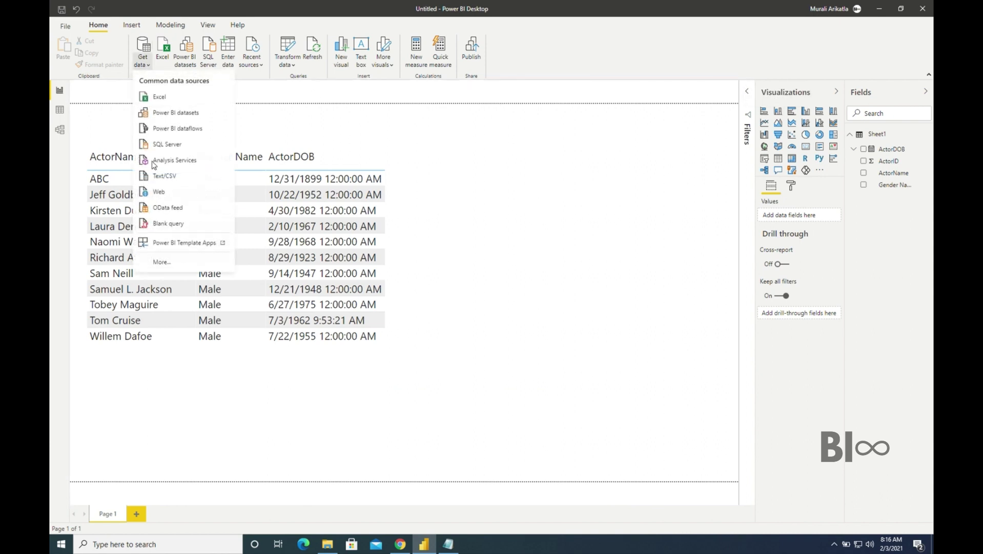
pyautogui.click(164, 272)
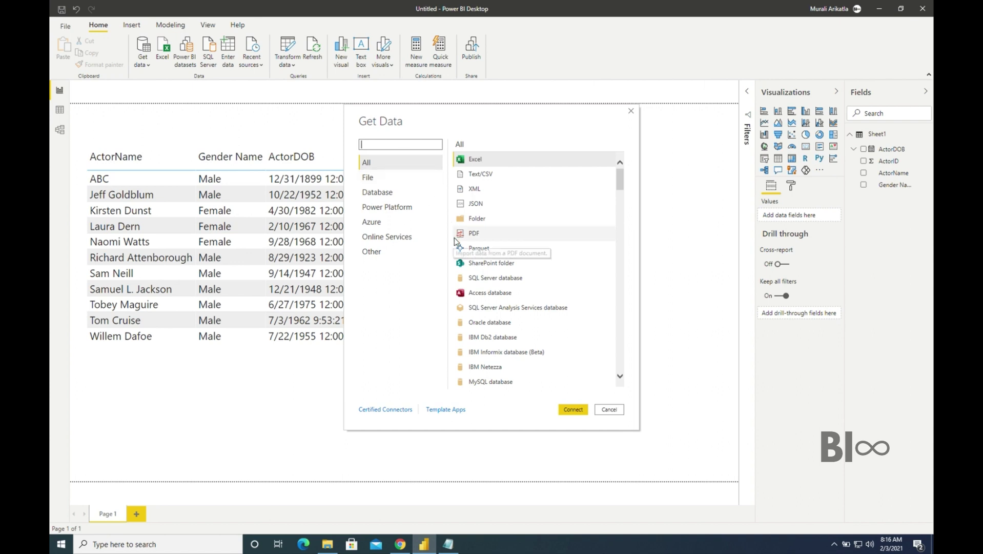
pyautogui.click(464, 221)
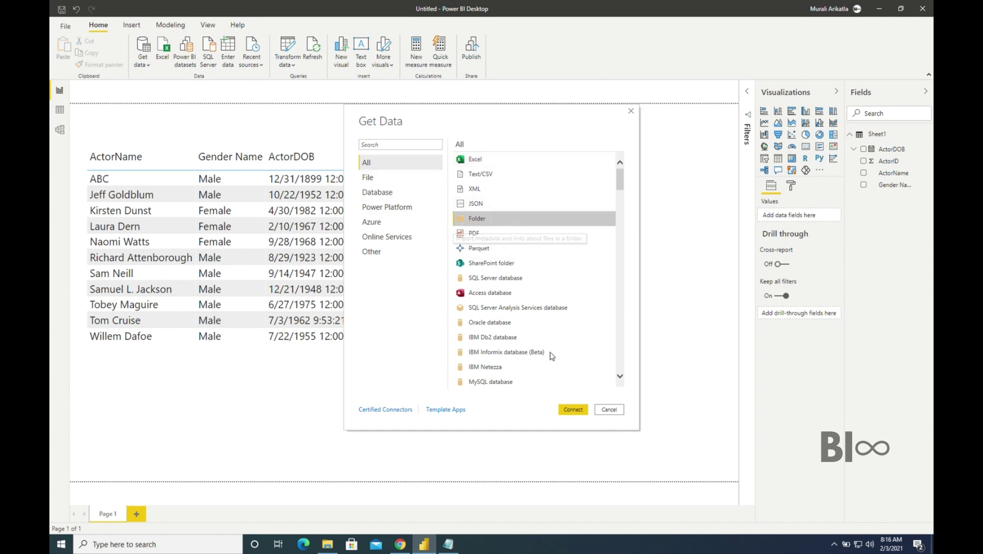
pyautogui.click(567, 409)
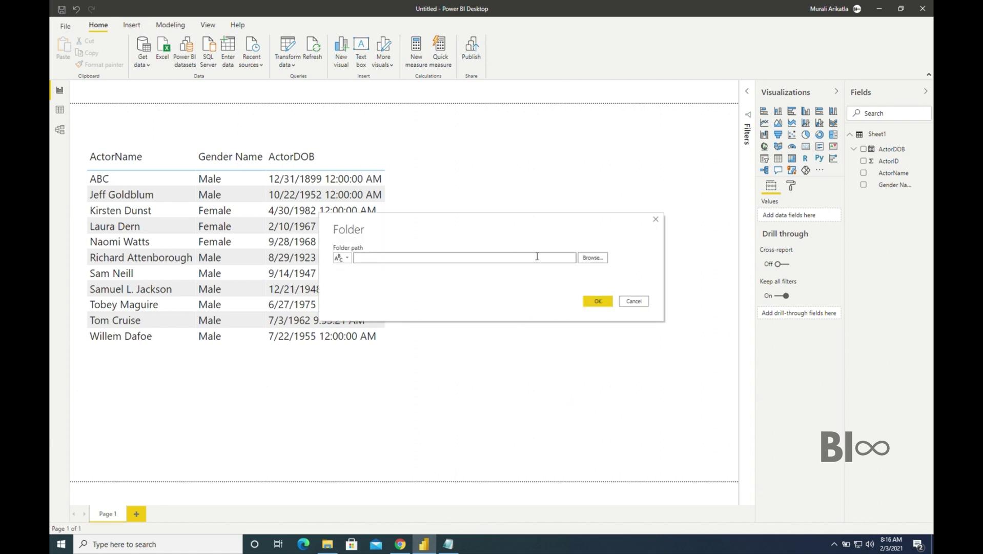
# Browse to C:\Movies as the folder path and confirm it
pyautogui.click(592, 258)
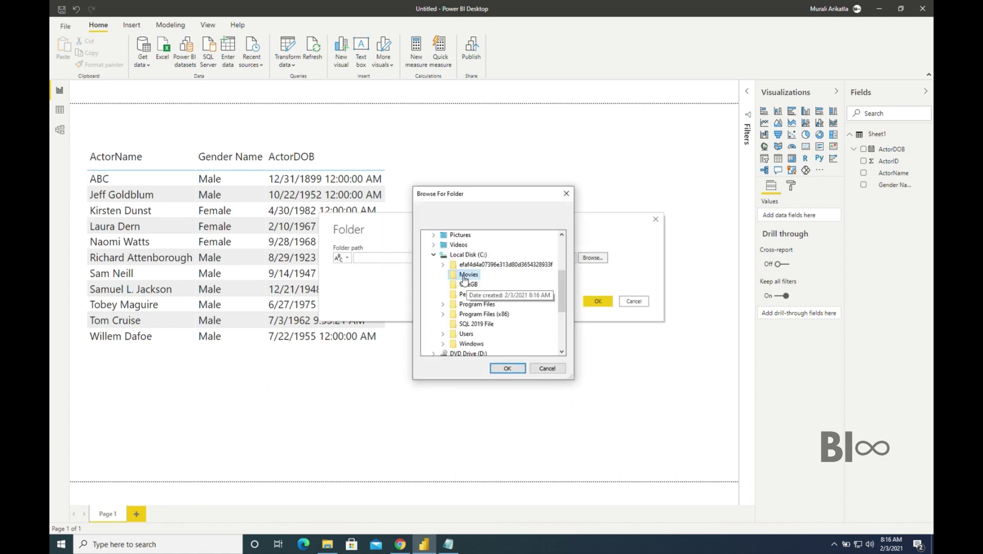
pyautogui.click(471, 275)
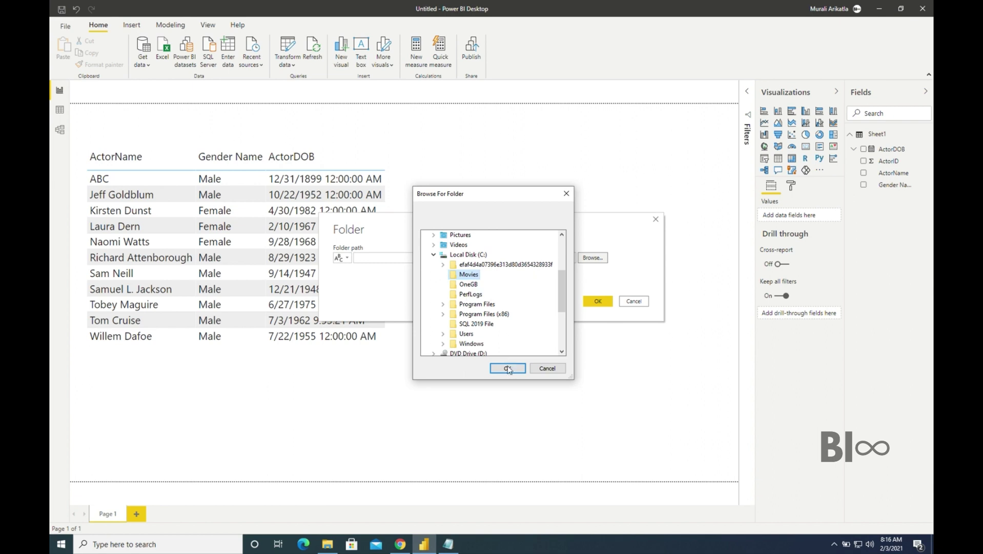
pyautogui.click(507, 368)
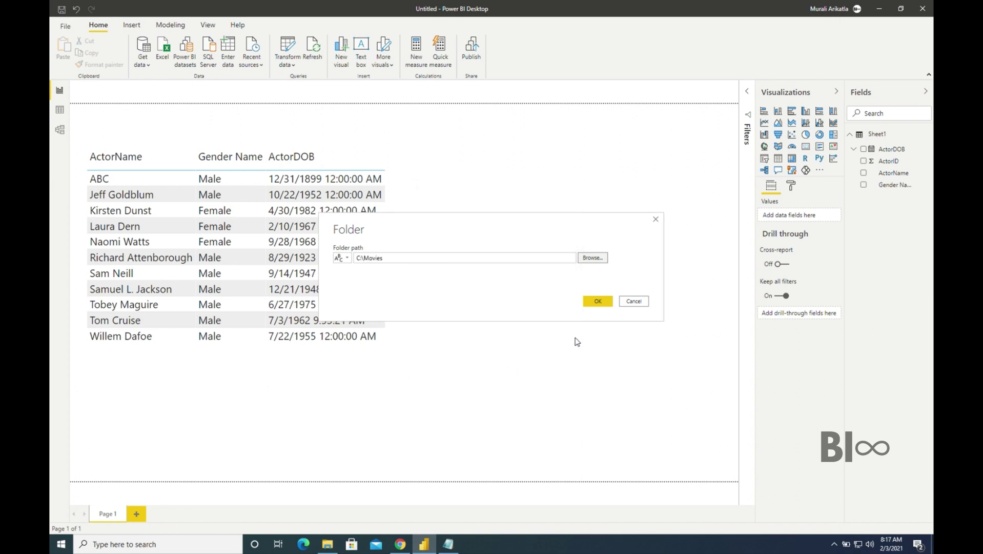
pyautogui.click(596, 302)
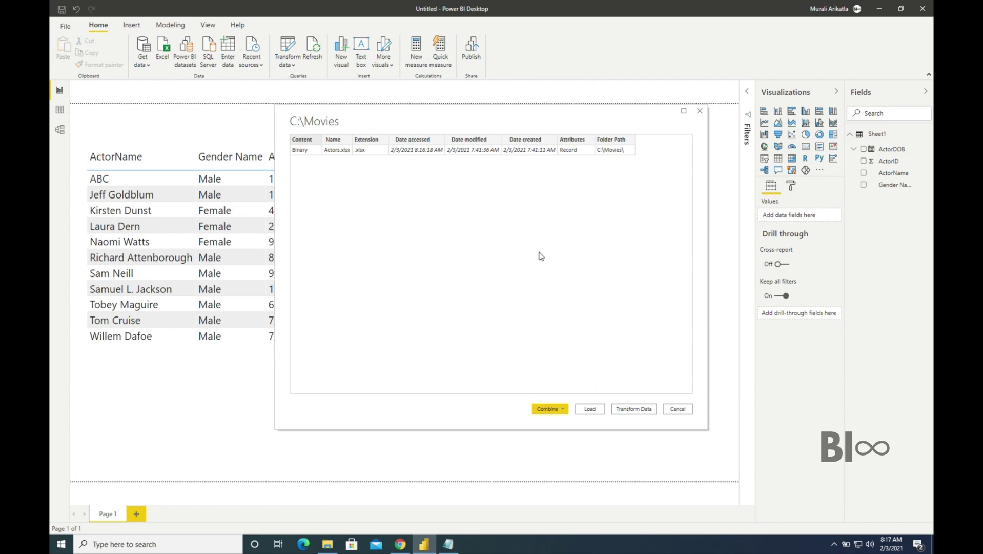
# Send the C:\Movies file listing to Power Query Editor with Transform Data
pyautogui.click(632, 409)
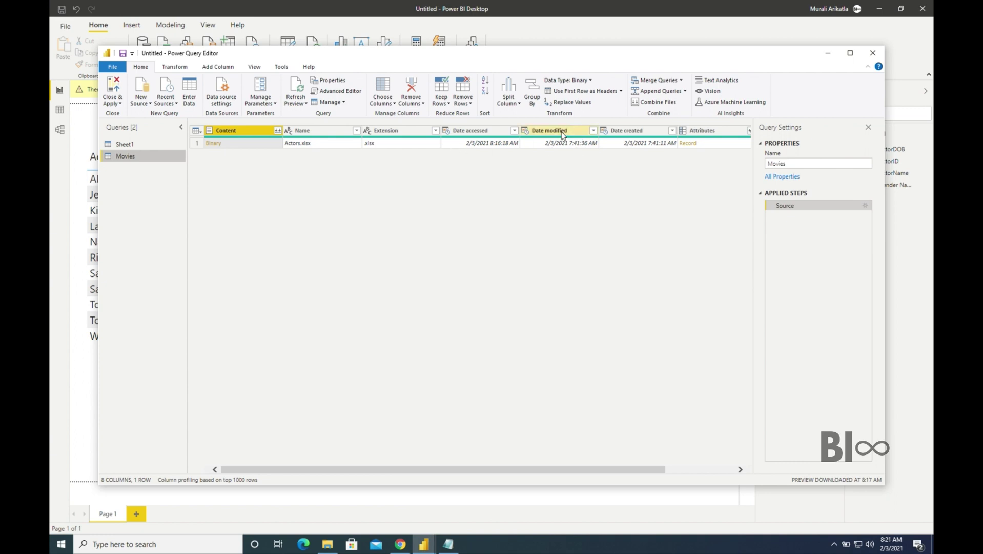
# Remove every column except Date modified from the Movies query
pyautogui.click(562, 133)
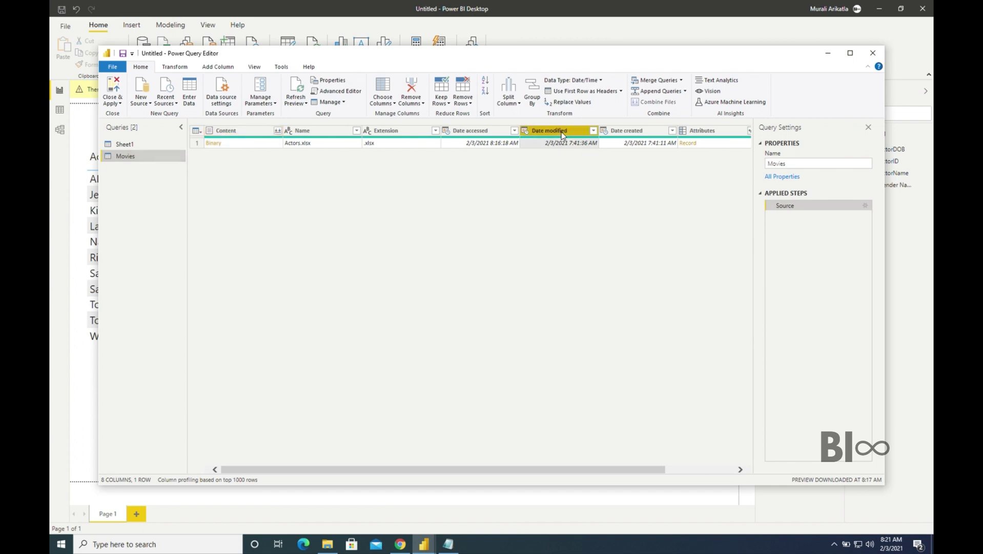
pyautogui.rightClick(562, 133)
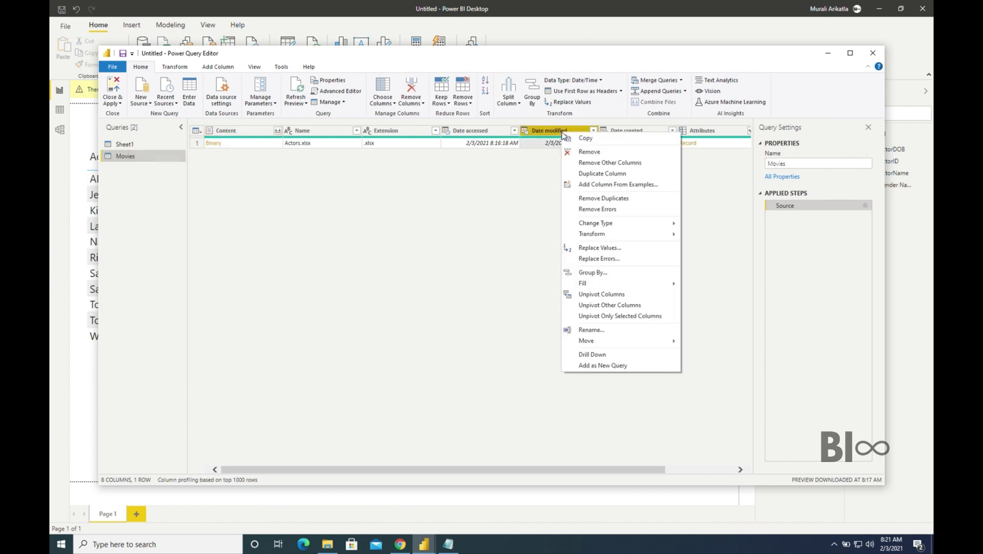
pyautogui.click(617, 165)
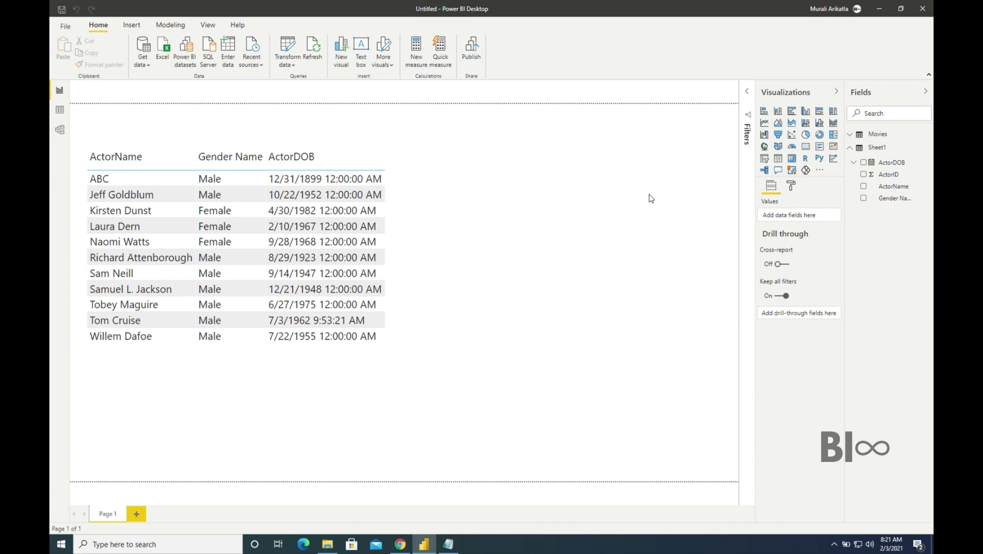
# Add a card beside the actor table and drop the Movies table's Date modified field onto it
pyautogui.click(806, 147)
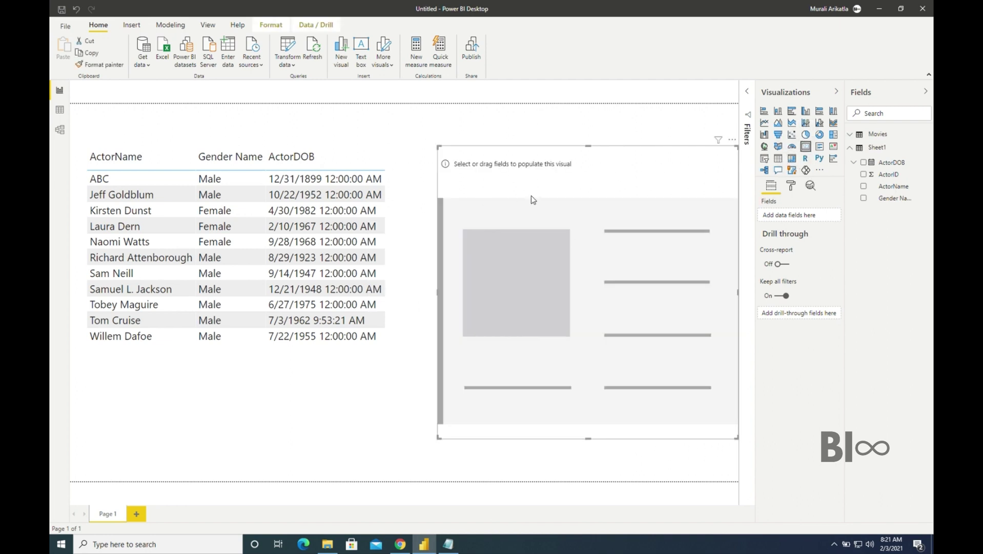
pyautogui.moveTo(440, 146); pyautogui.dragTo(489, 244)
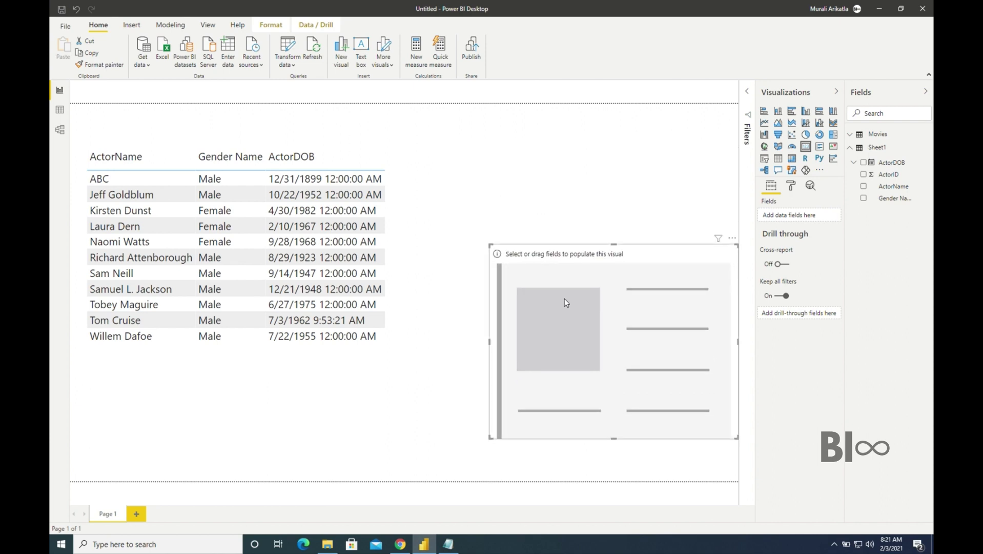
pyautogui.moveTo(566, 302); pyautogui.dragTo(543, 217)
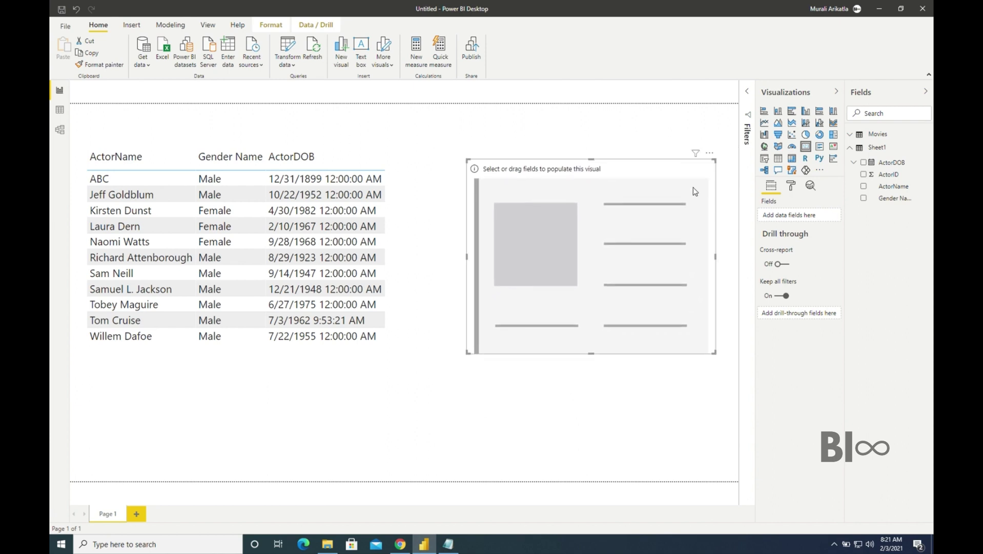
pyautogui.click(851, 136)
pyautogui.moveTo(893, 150); pyautogui.dragTo(592, 254)
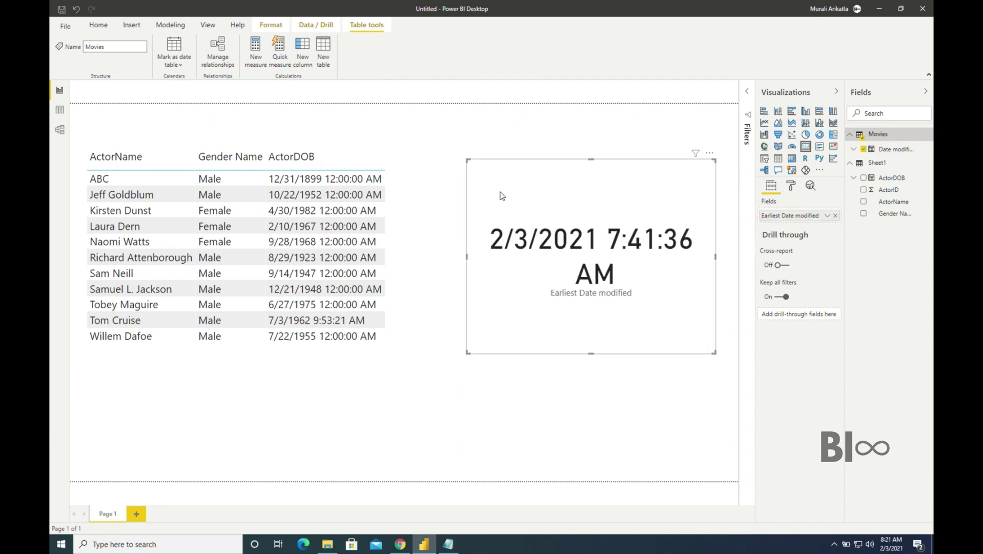
# Set the card's data label text size to 20 and shorten the card
pyautogui.click(791, 189)
pyautogui.click(784, 241)
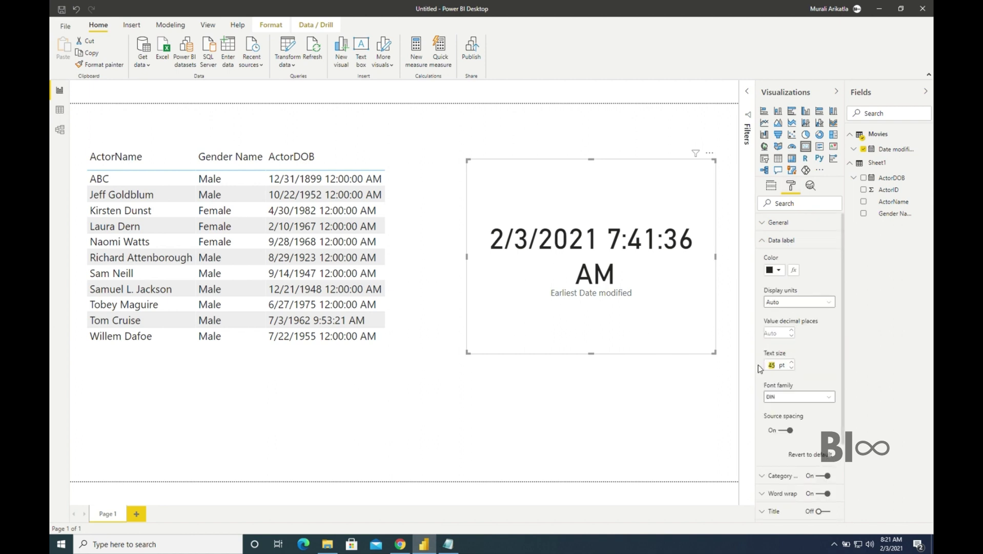
pyautogui.write('20')
pyautogui.press('Return')
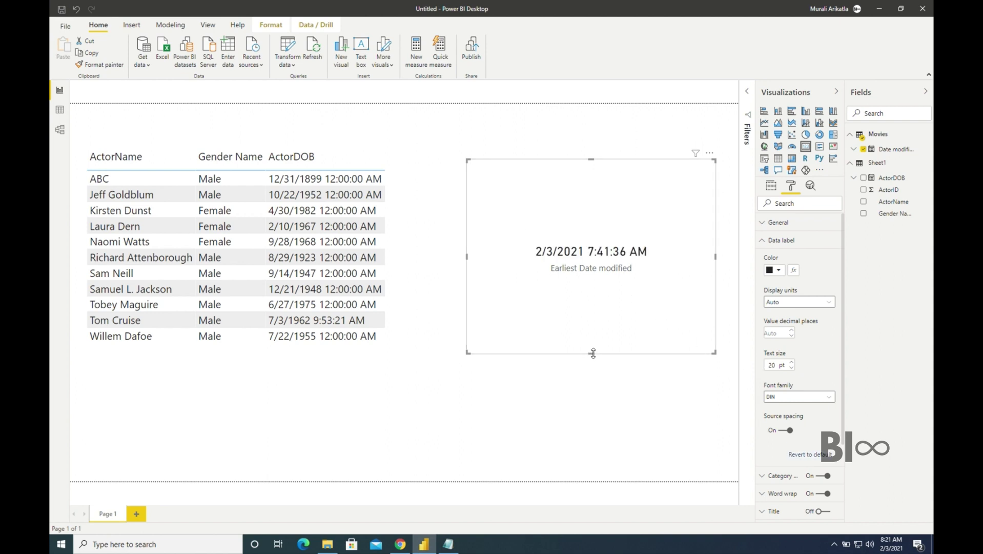
pyautogui.moveTo(593, 353); pyautogui.dragTo(582, 256)
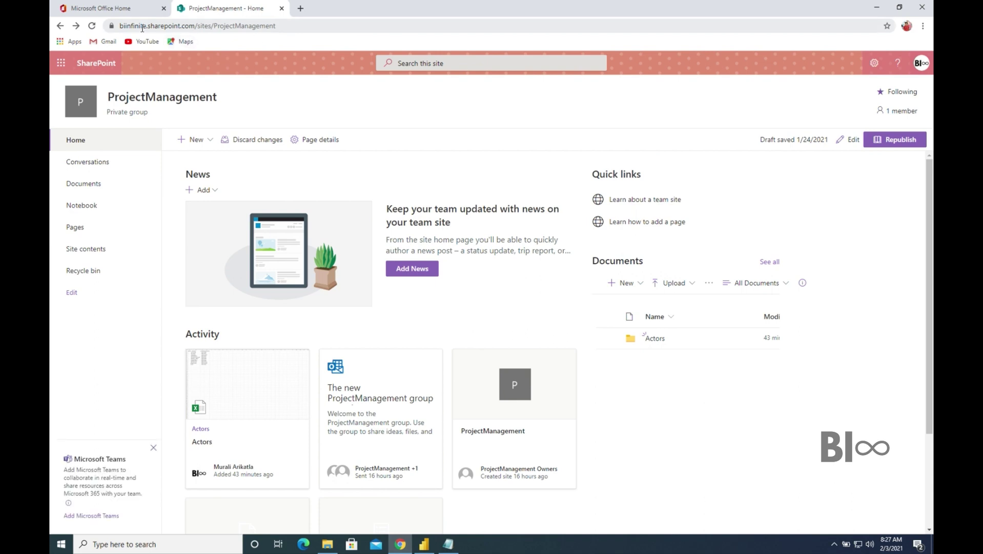
# Open the Actors folder in the Documents library and select the ProjectManagement site URL
pyautogui.click(84, 185)
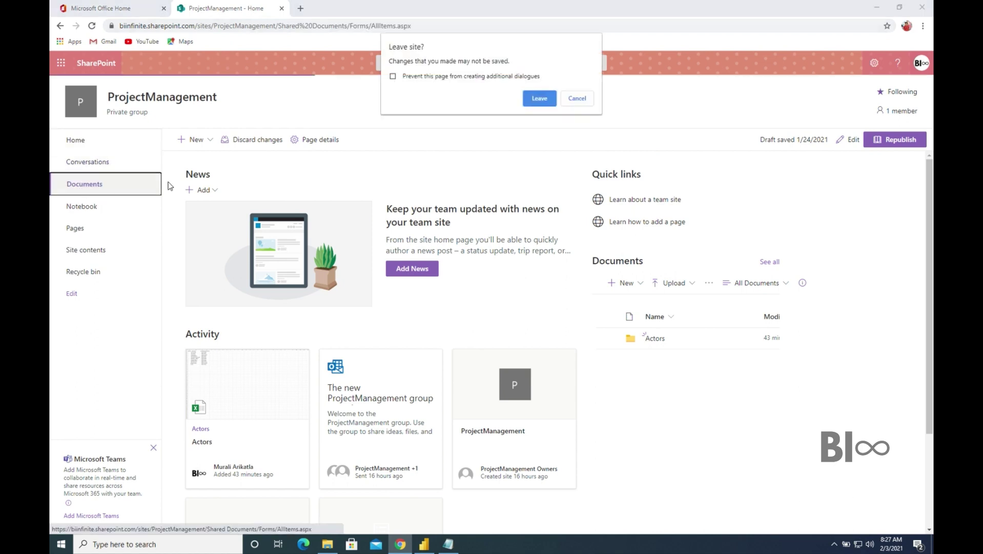
pyautogui.click(540, 99)
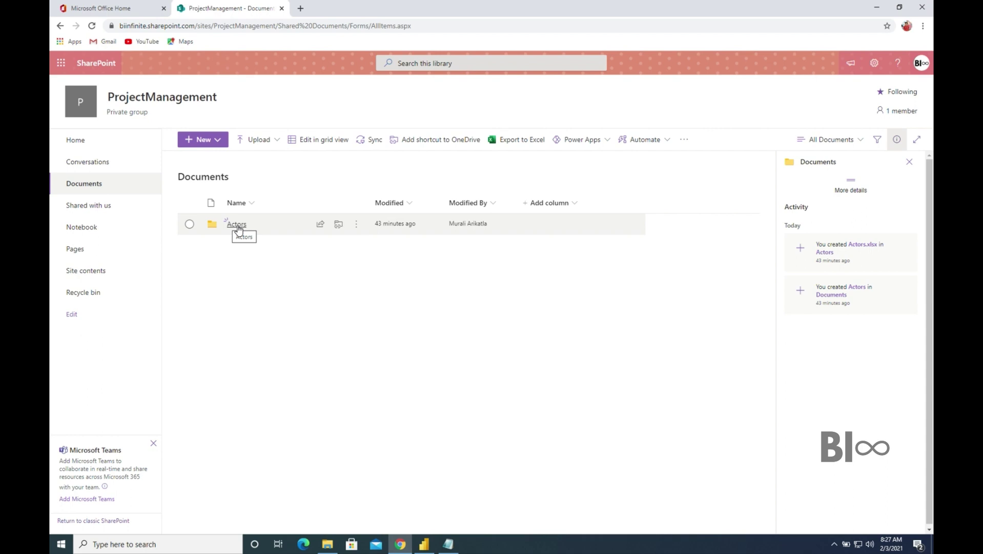
pyautogui.click(237, 224)
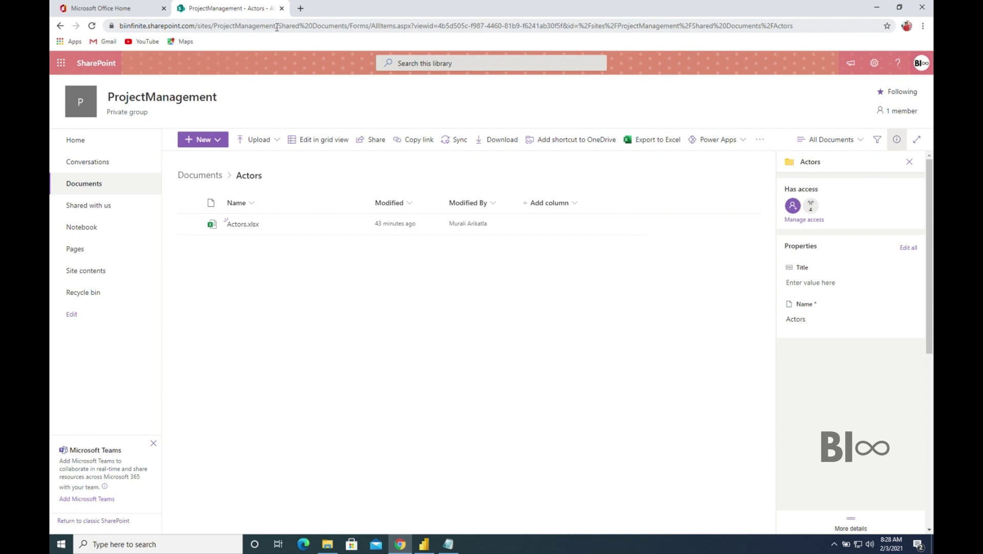
pyautogui.moveTo(277, 26); pyautogui.dragTo(112, 28)
pyautogui.hotkey('ctrl', 'c')
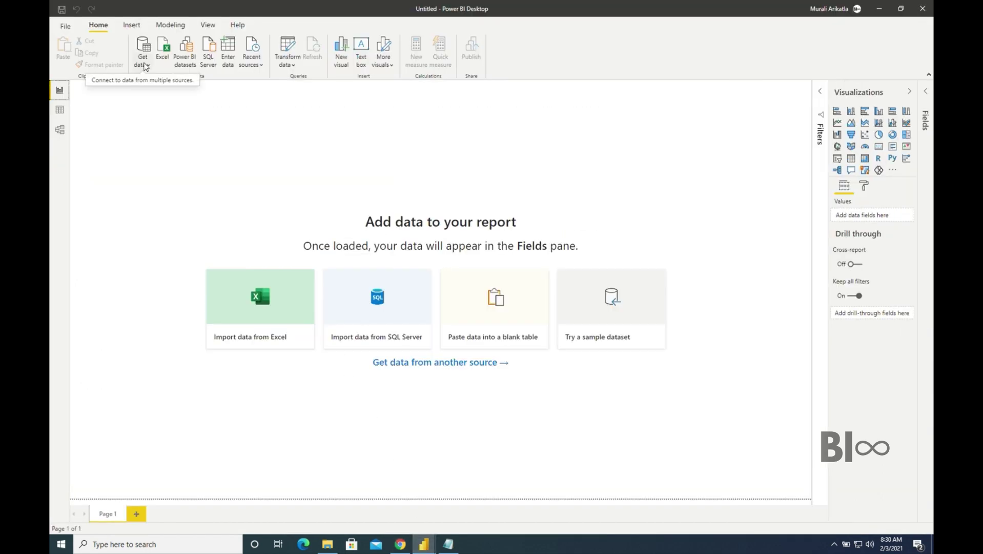
# Create a SharePoint folder connection by pasting the ProjectManagement site URL as the Site URL
pyautogui.click(144, 64)
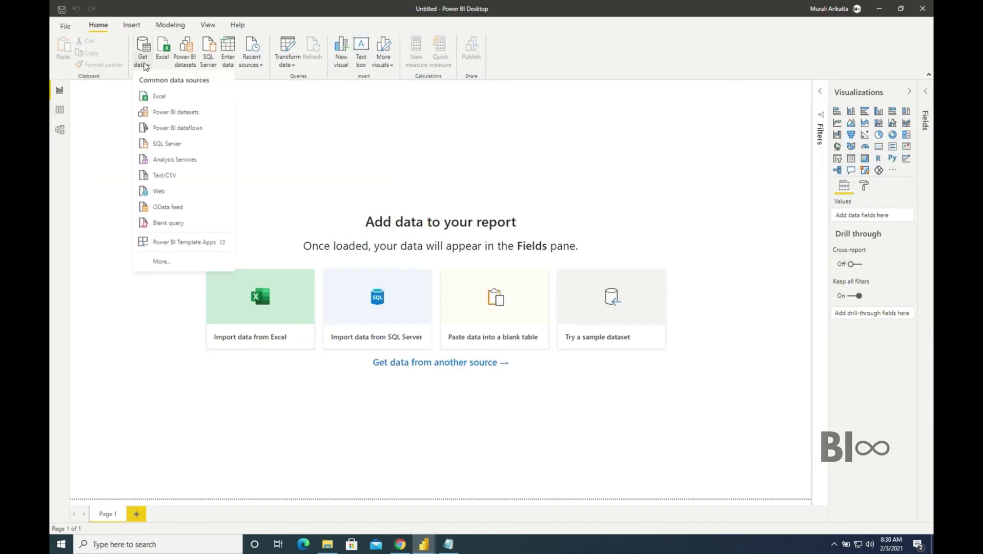
pyautogui.click(171, 263)
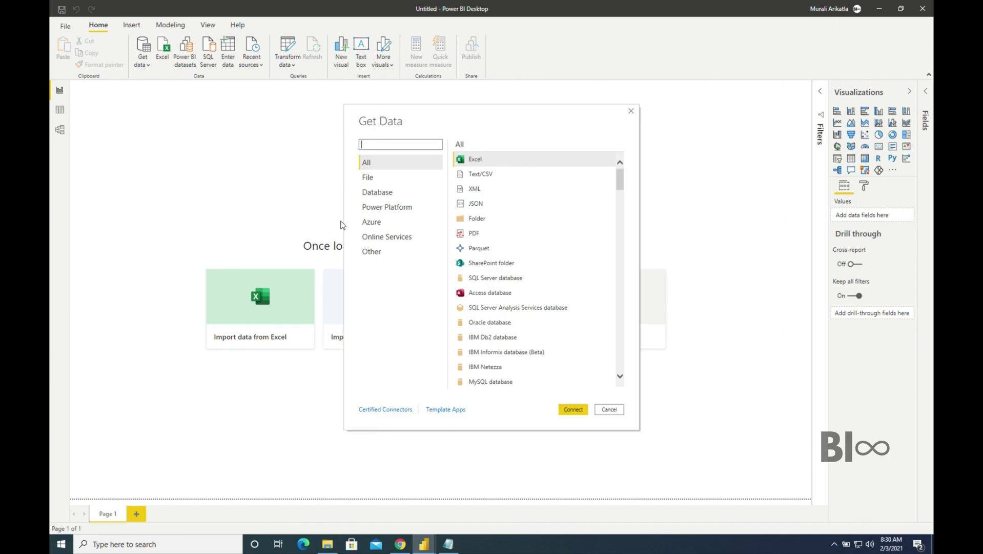
pyautogui.click(491, 263)
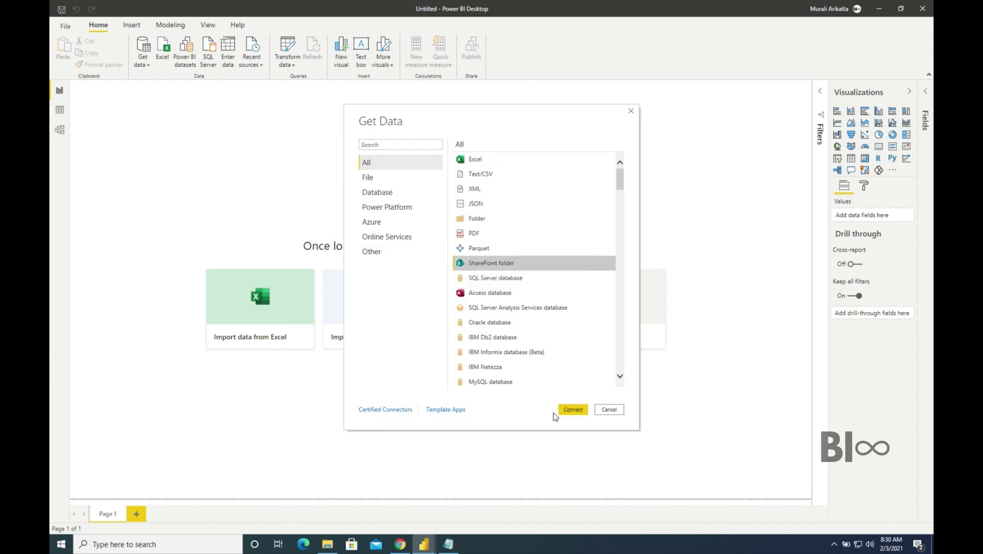
pyautogui.click(572, 410)
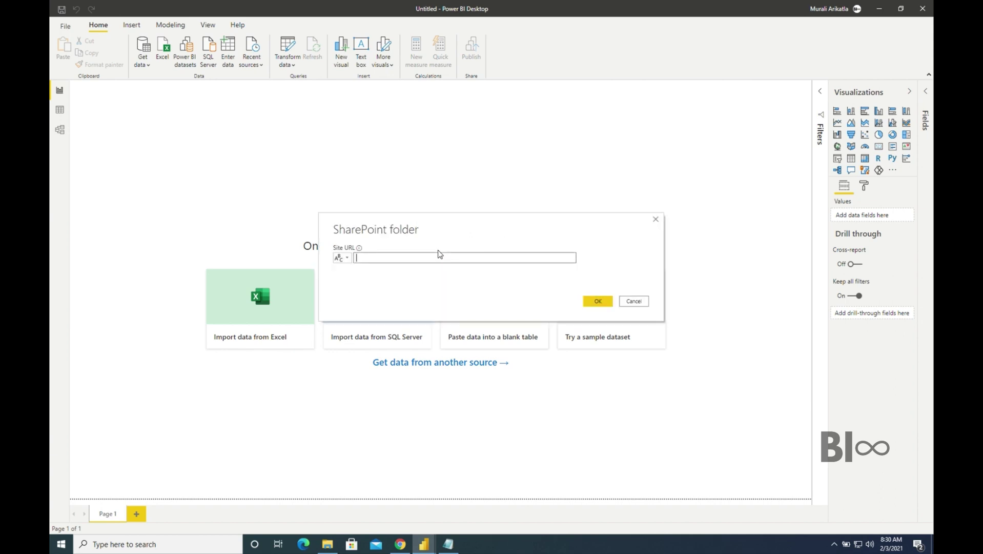
pyautogui.hotkey('ctrl', 'v')
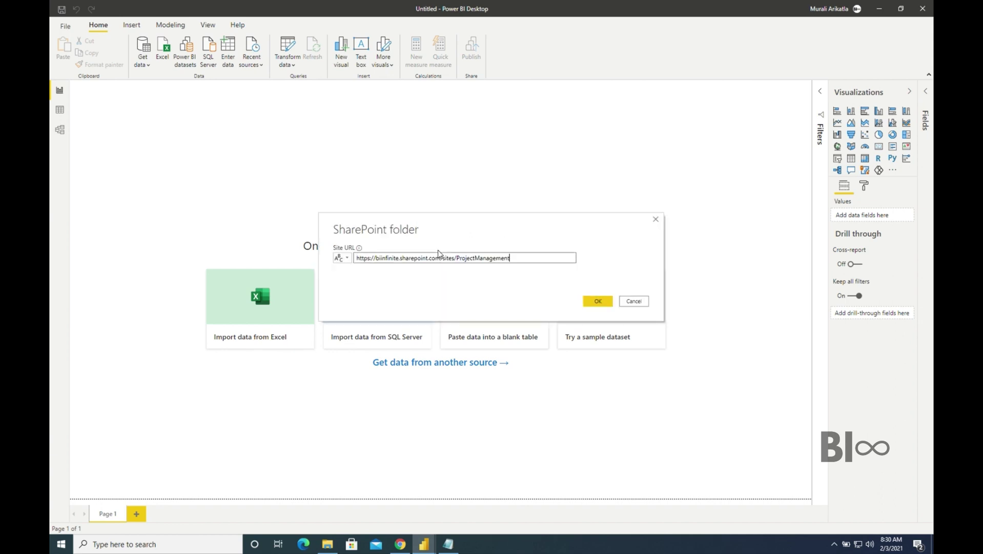
pyautogui.click(595, 302)
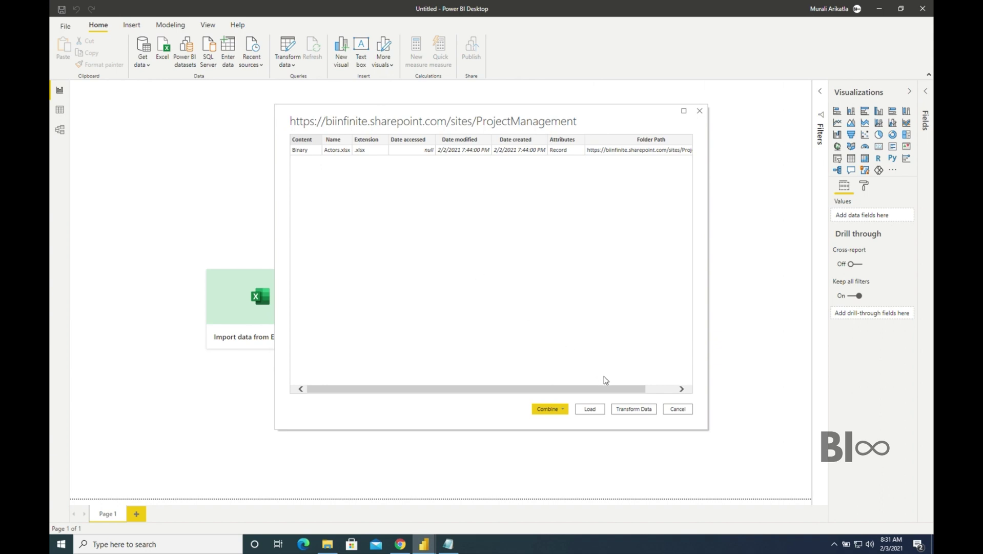
# In Power Query, keep only Query1's Date modified column, then Close & Apply
pyautogui.click(622, 410)
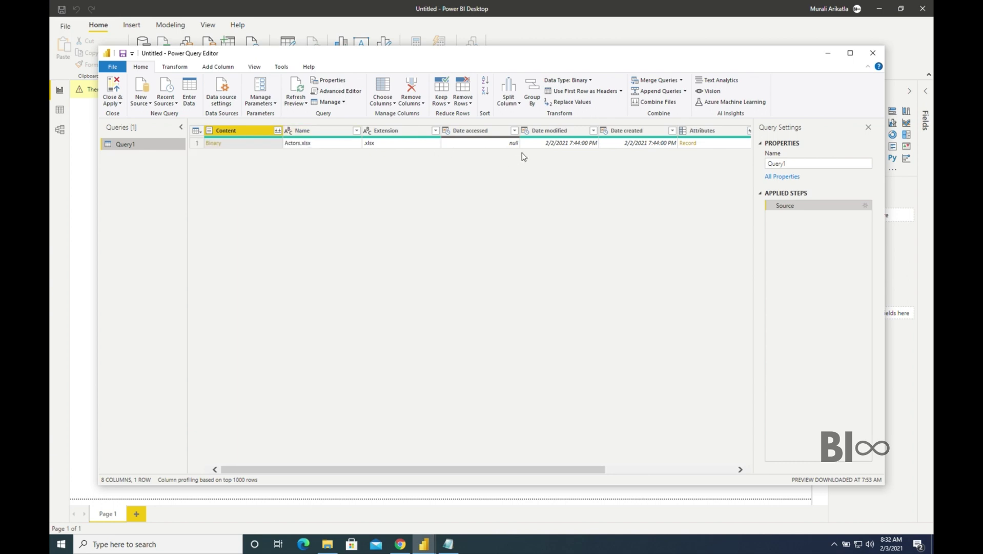
pyautogui.rightClick(545, 129)
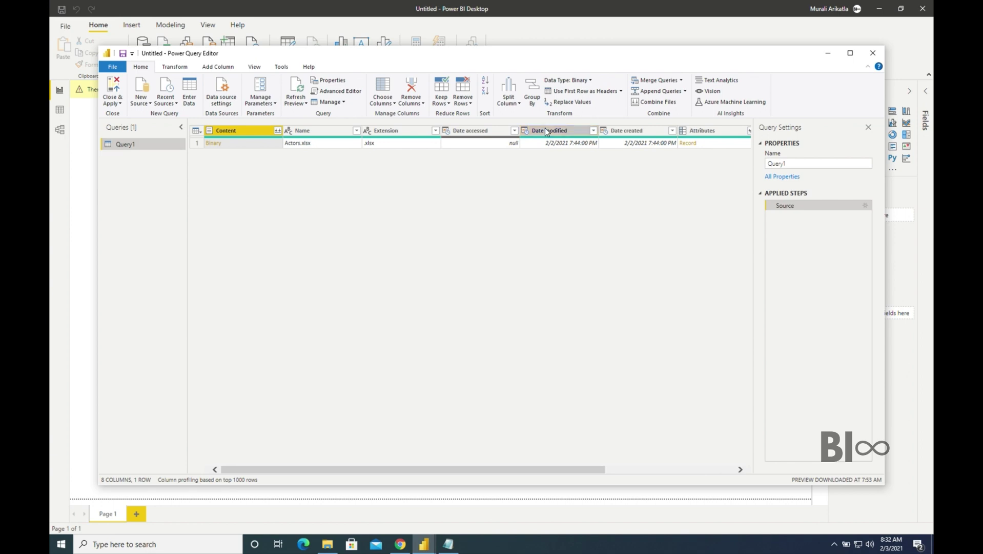
pyautogui.click(574, 159)
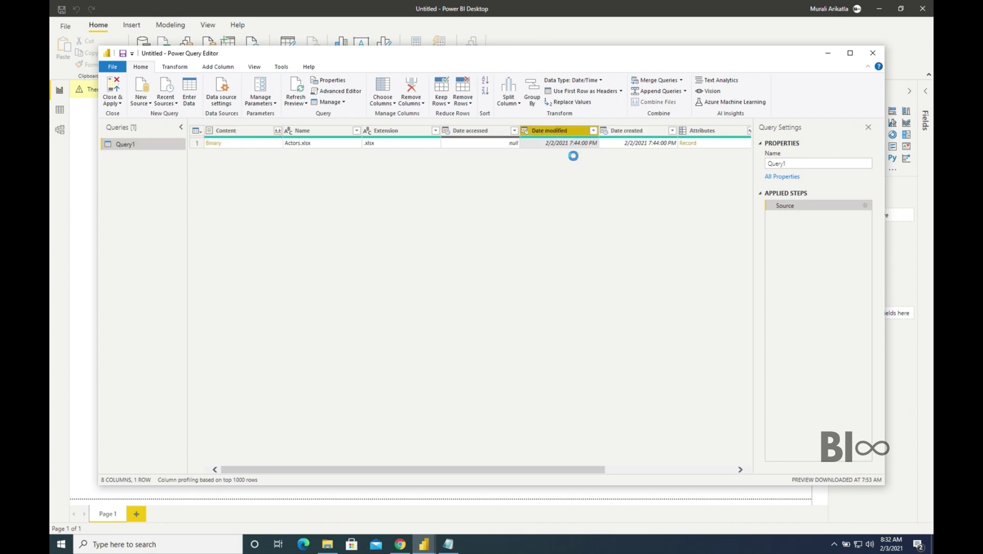
pyautogui.click(113, 88)
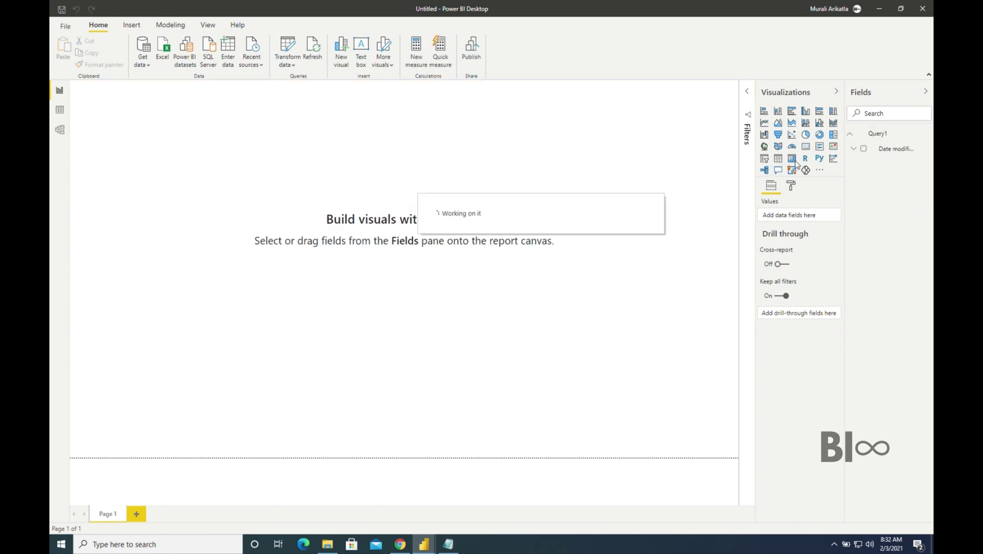
# Add a card holding Query1's Date modified field, then enlarge and reposition it
pyautogui.click(806, 148)
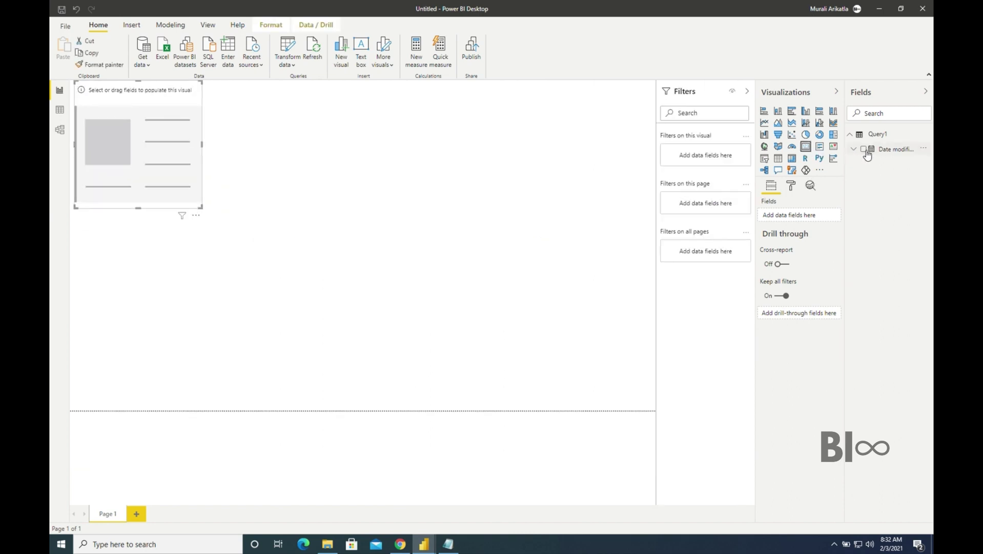
pyautogui.moveTo(690, 155); pyautogui.dragTo(143, 149)
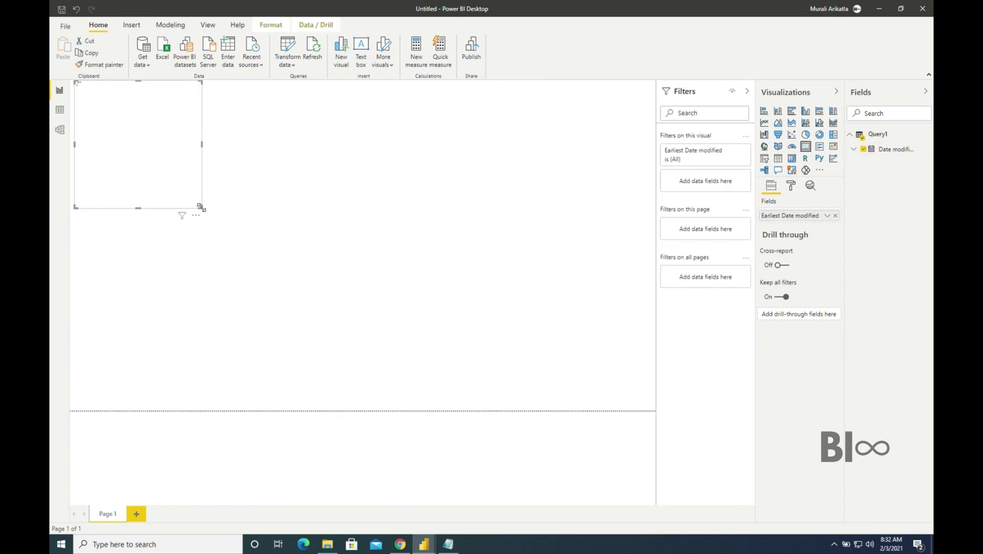
pyautogui.moveTo(202, 207); pyautogui.dragTo(219, 207)
pyautogui.moveTo(352, 191); pyautogui.dragTo(390, 204)
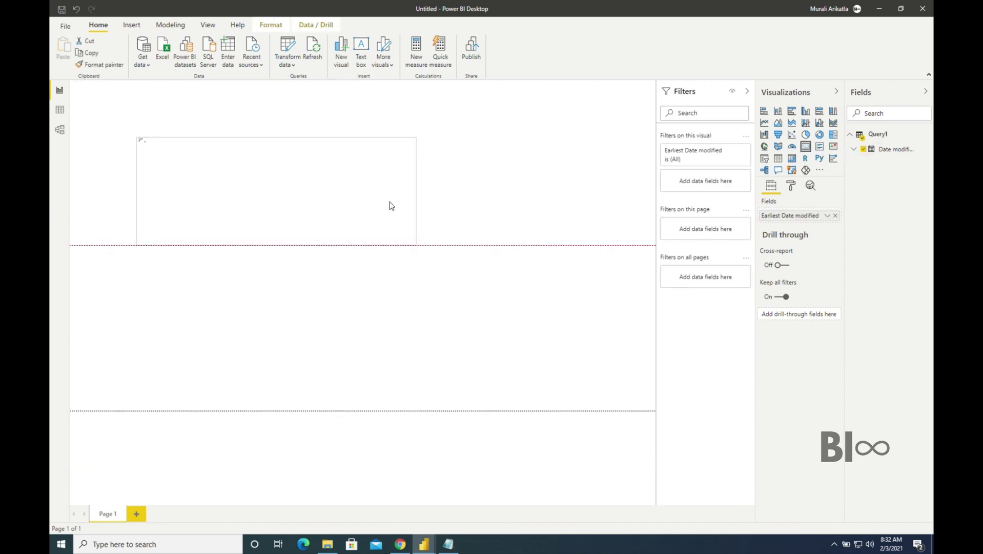